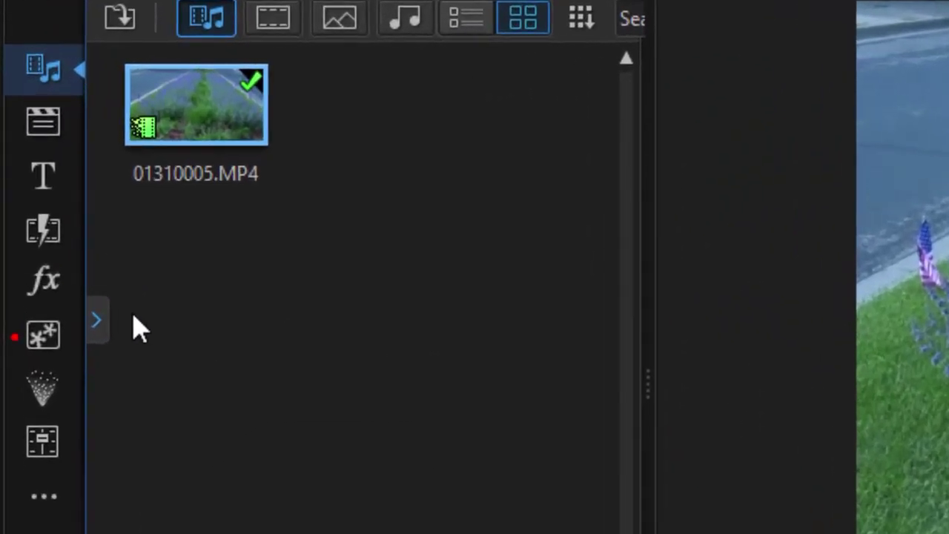
Browse the media library's Color Boards, comparing the Custom, Uniform Color and Gradient Color collections in a widened library.
left_click(98, 330)
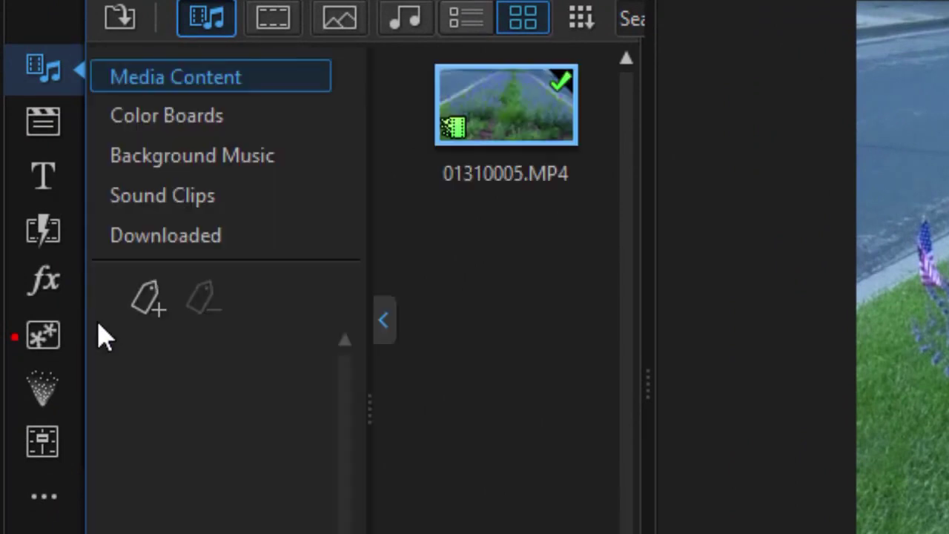
left_click(207, 122)
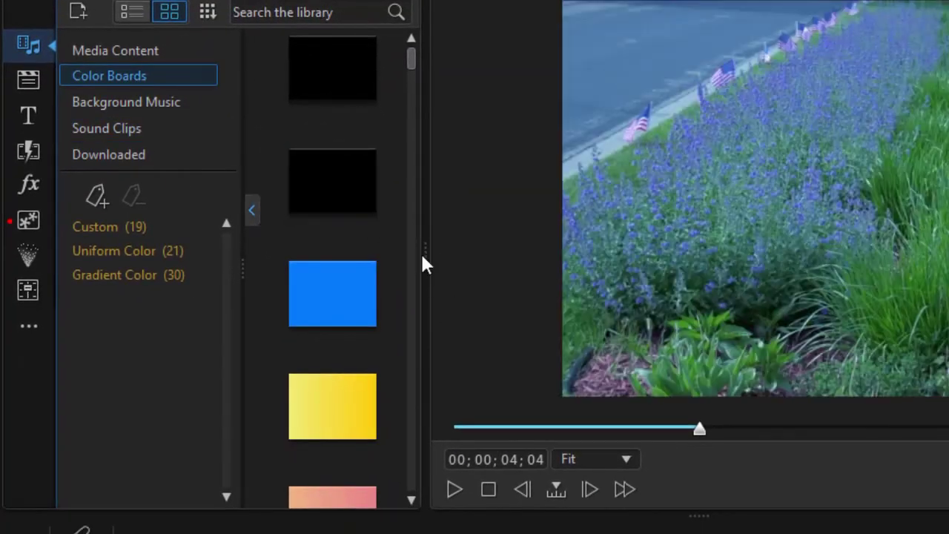
left_click_drag(427, 251, 662, 238)
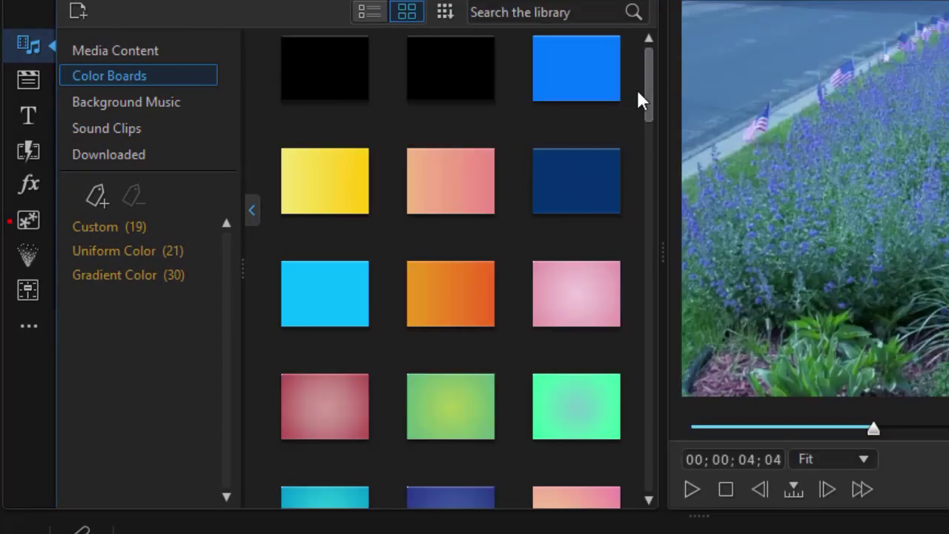
left_click_drag(648, 106, 630, 47)
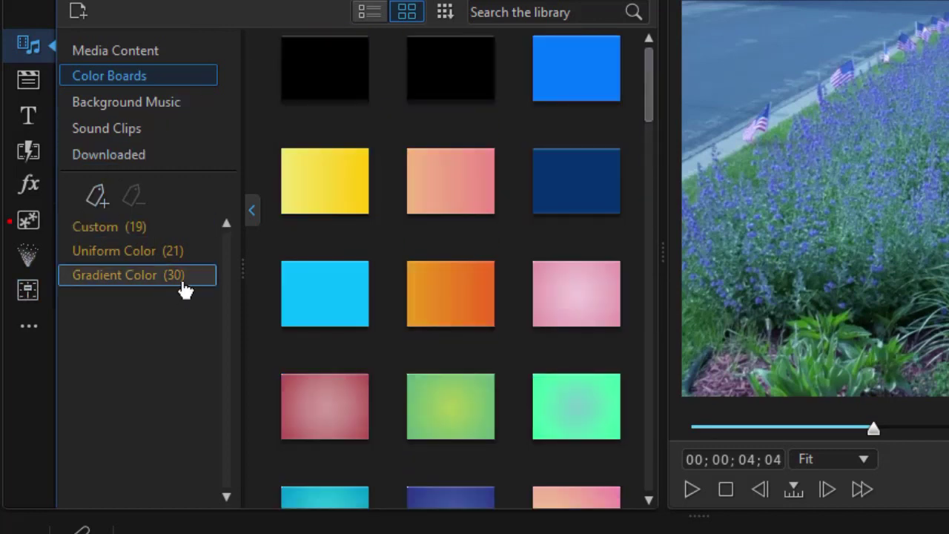
left_click(143, 228)
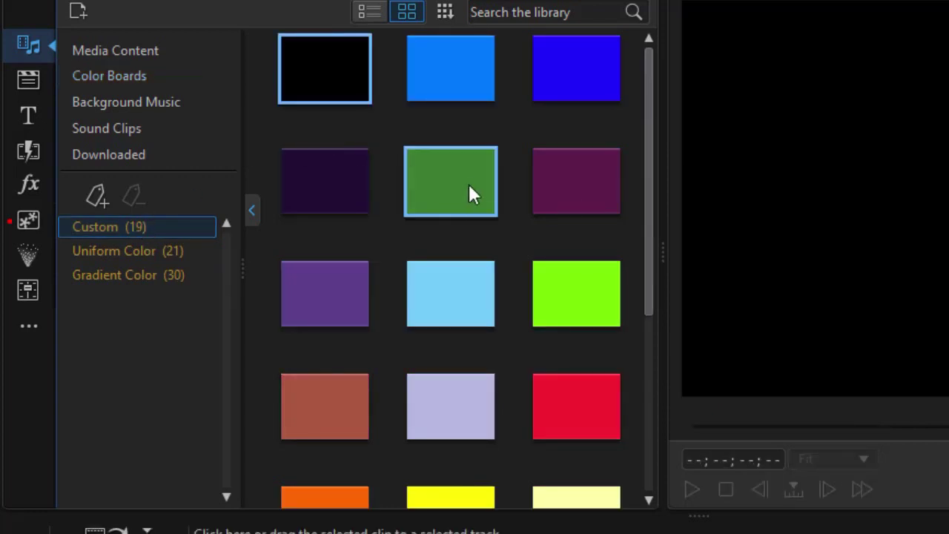
left_click(142, 253)
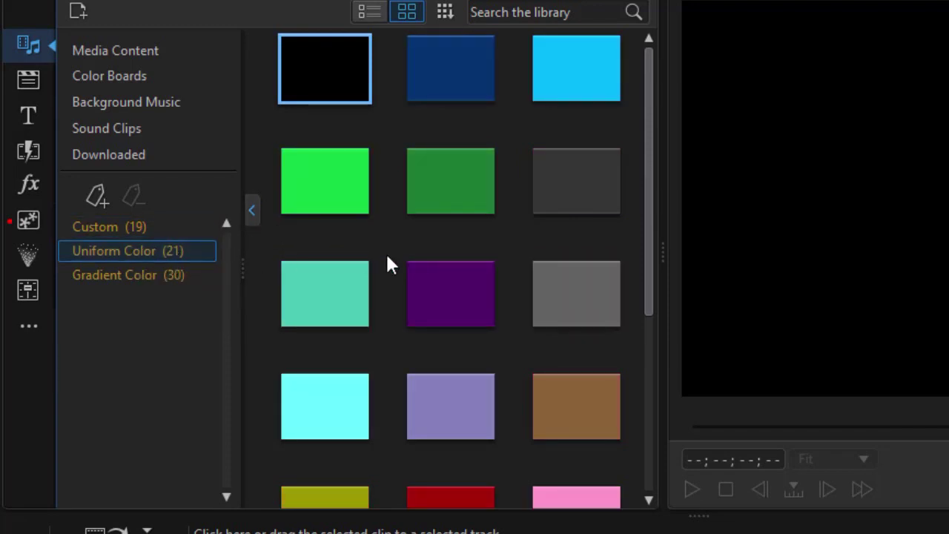
left_click(120, 278)
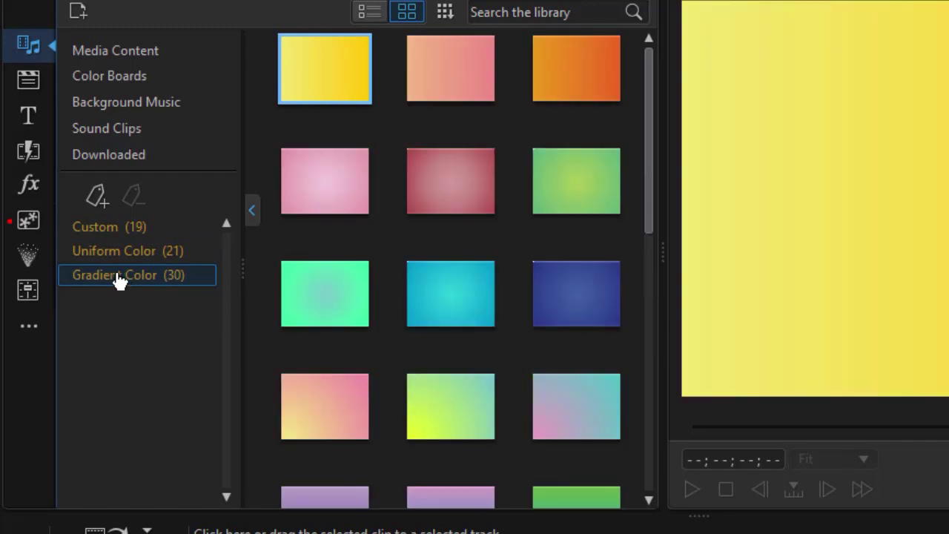
Place the brown uniform color board on video track 2 at the playhead and narrow the library to enlarge the preview area.
left_click(160, 255)
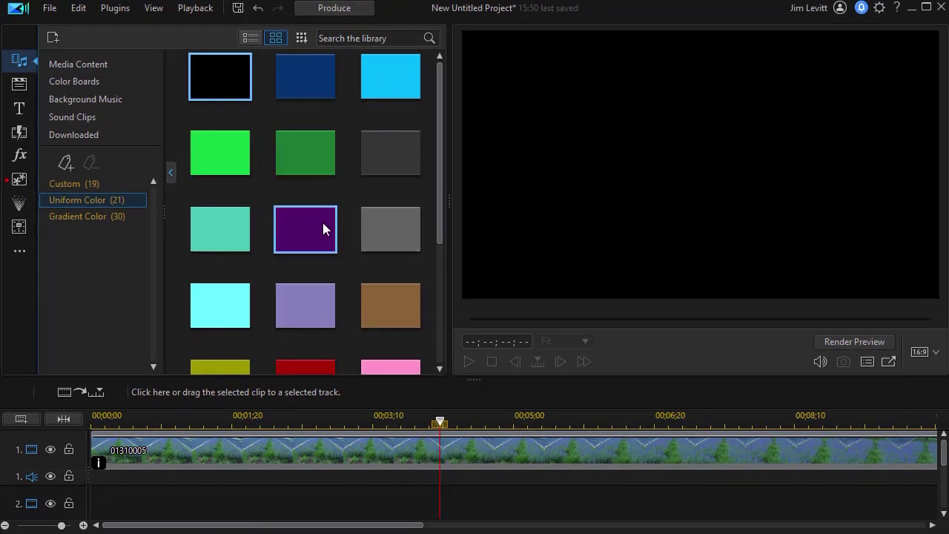
left_click_drag(397, 307, 447, 495)
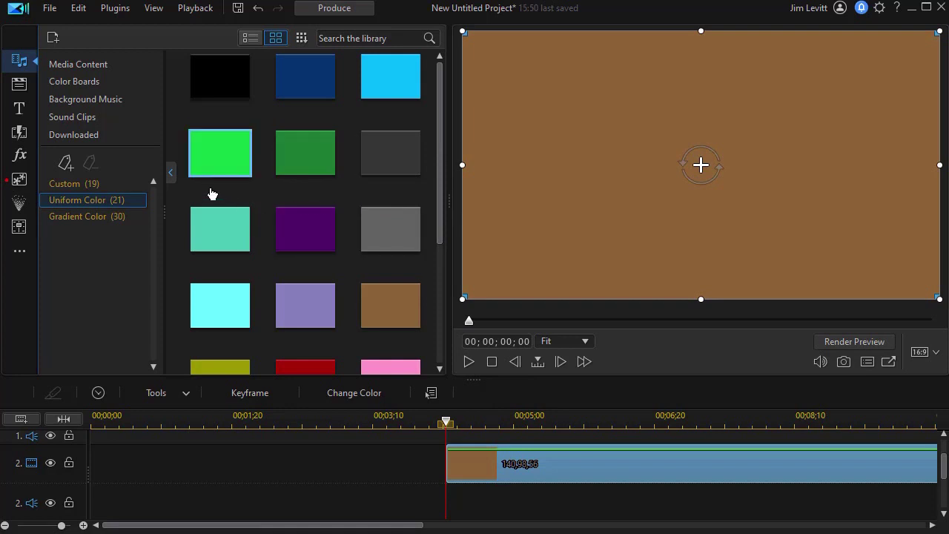
left_click(171, 172)
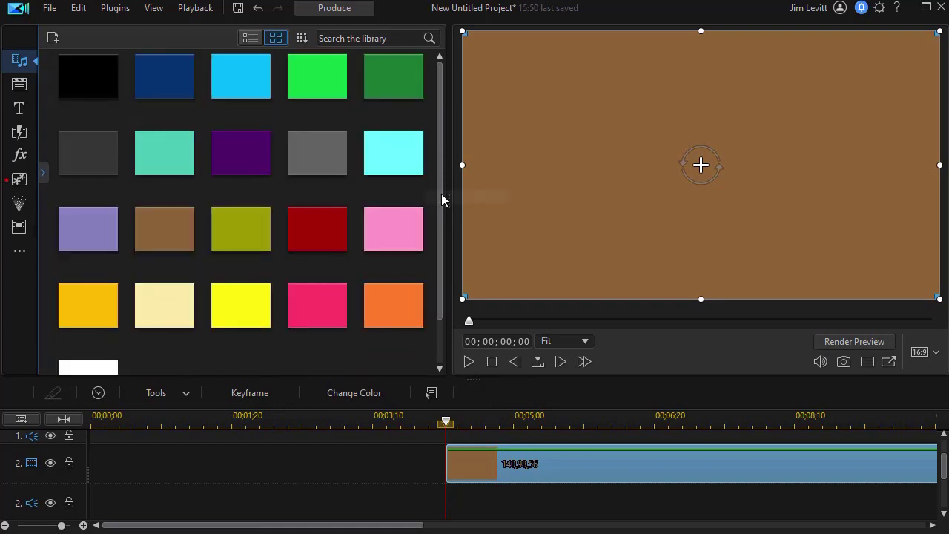
left_click_drag(447, 201, 288, 201)
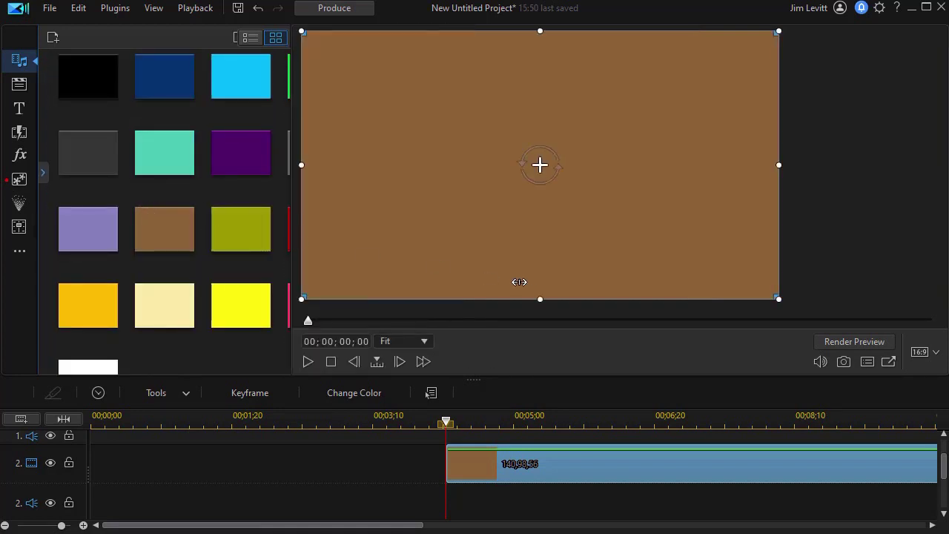
Shrink the brown color board to a full-width band across the lower part of the video frame.
left_click(521, 462)
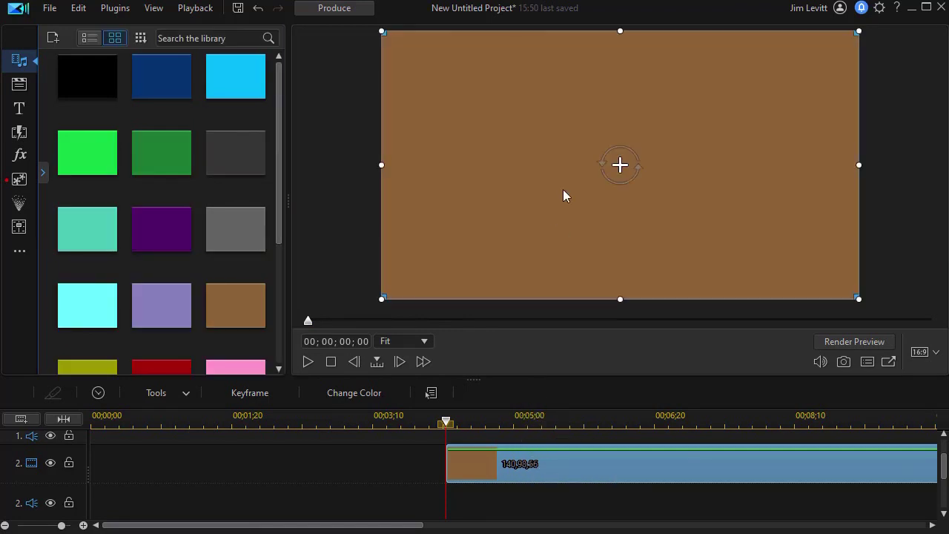
left_click_drag(619, 32, 606, 99)
left_click_drag(556, 178, 561, 250)
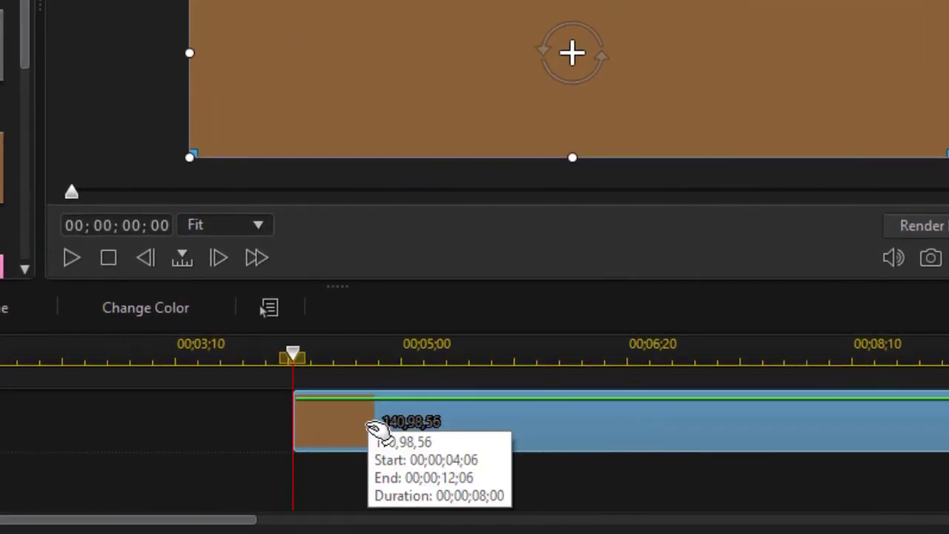
Change the color board on track 2 to a brighter purple, hex C139CC.
left_click(165, 312)
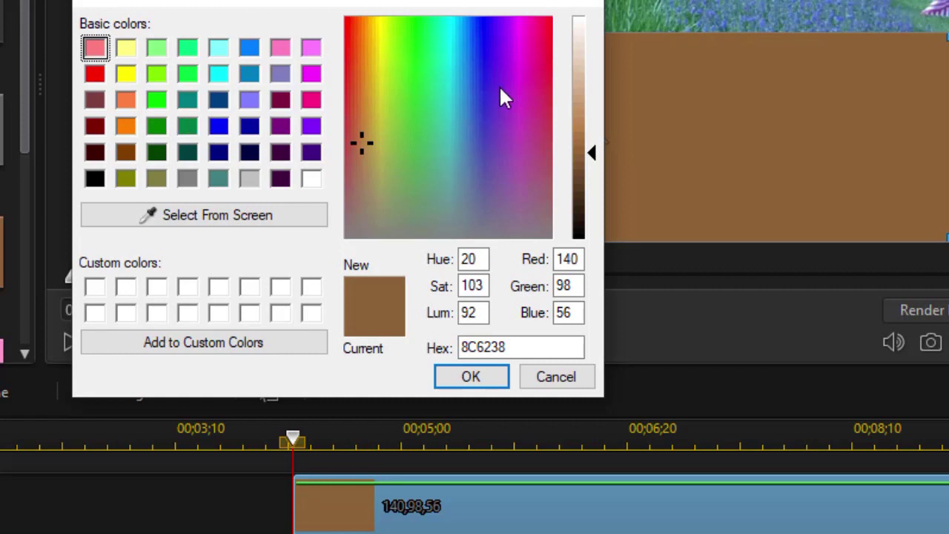
left_click(516, 109)
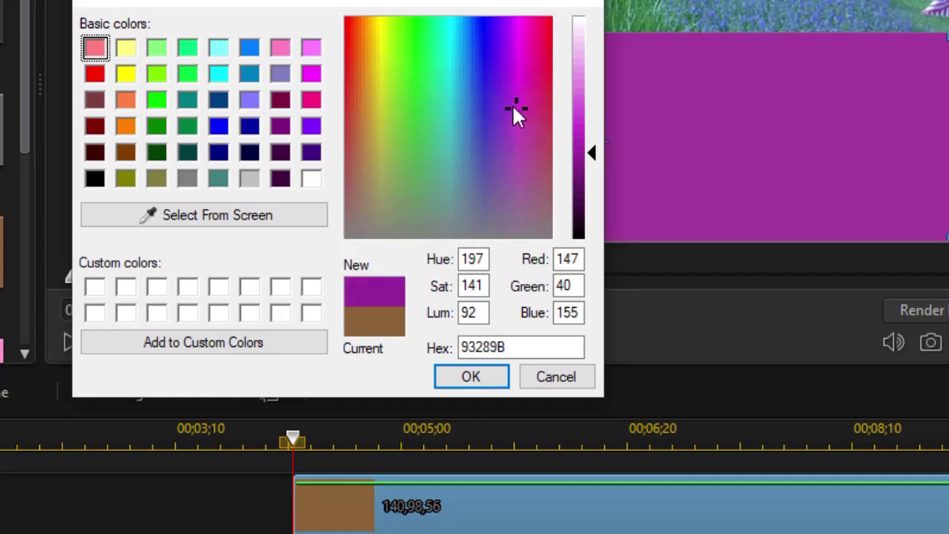
left_click_drag(598, 154, 594, 127)
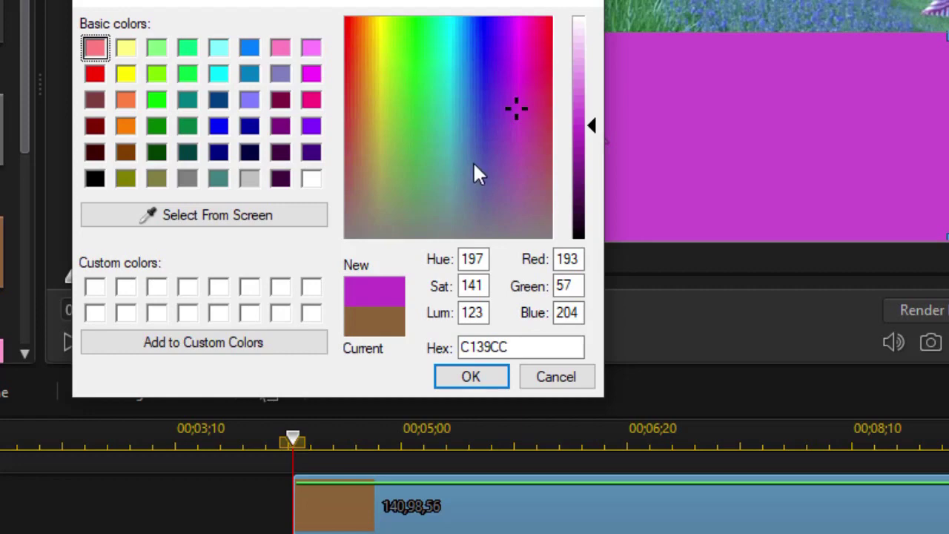
left_click(477, 380)
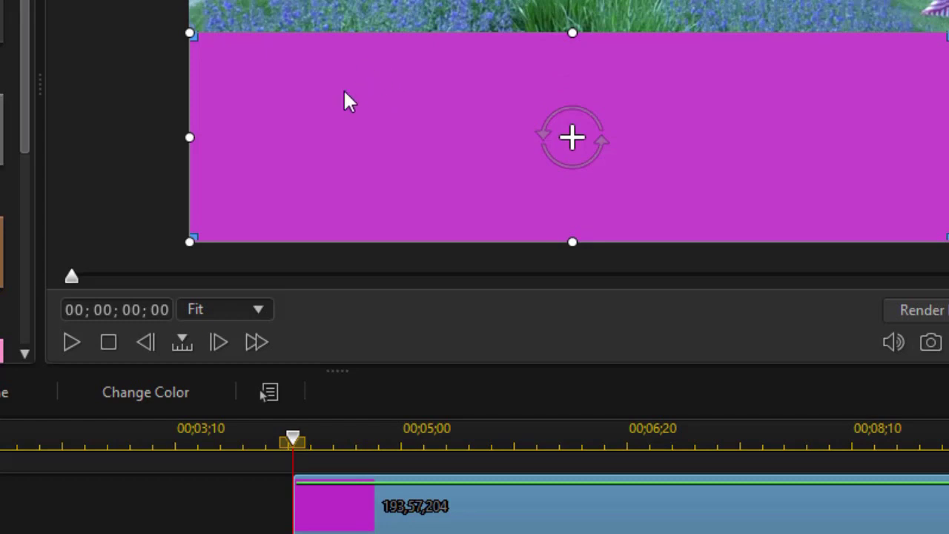
Recolor the board with the blue 4D7CAF sampled on screen from the road in the video preview.
left_click(125, 393)
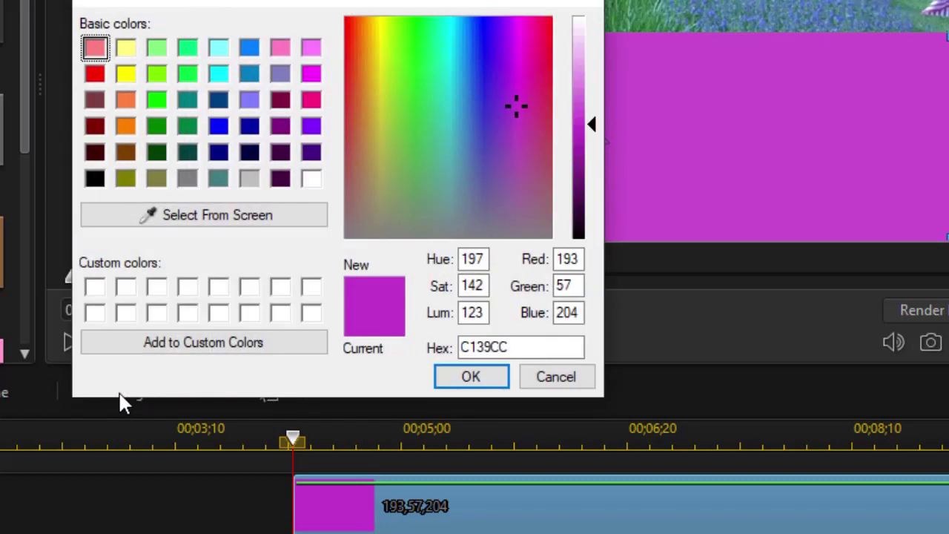
left_click(201, 224)
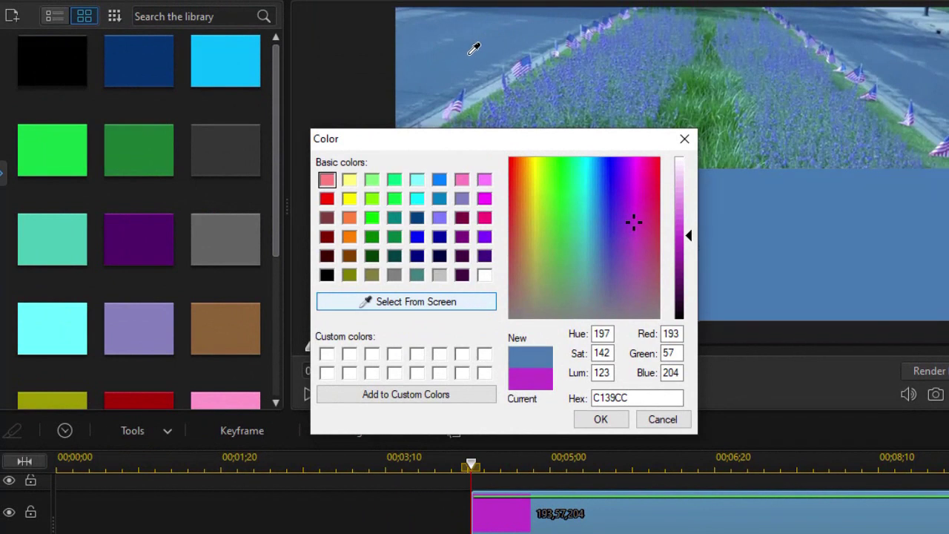
left_click(467, 63)
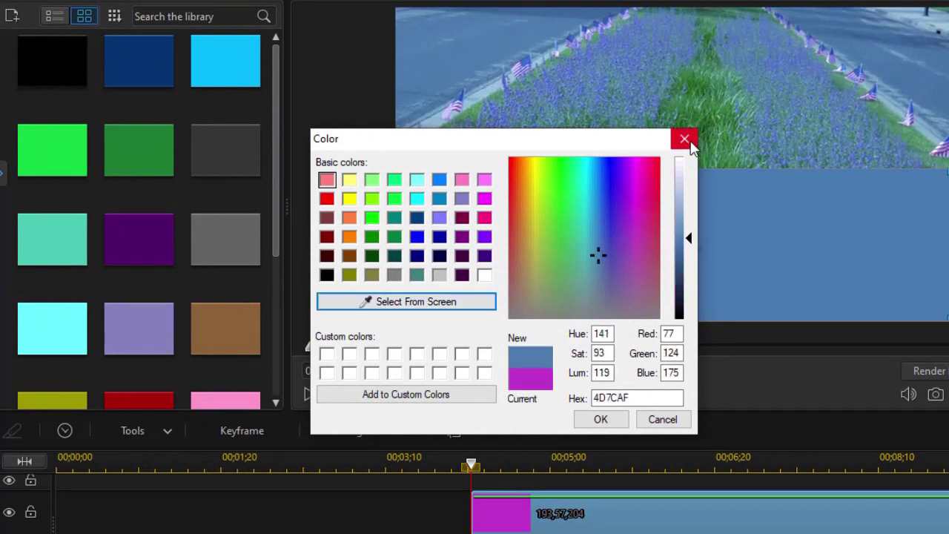
left_click(601, 419)
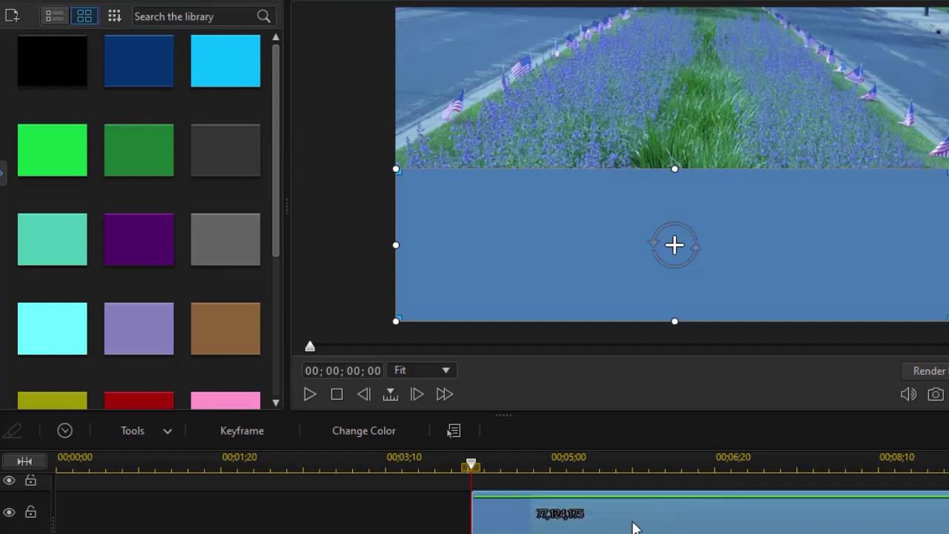
Delete the blue color board from video track 2.
scroll(645, 514, "down", 1)
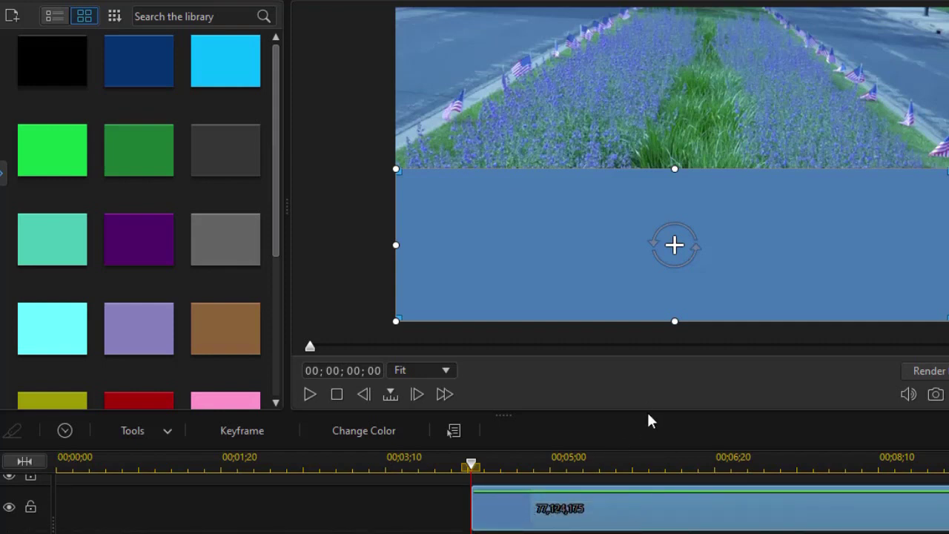
left_click(621, 330)
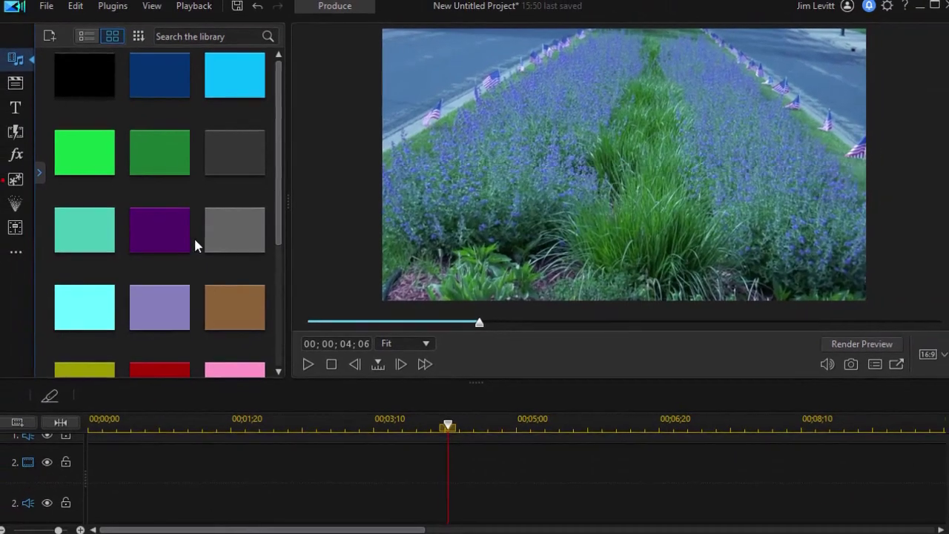
Place the orange gradient color board 03 on video track 2 at the playhead and shrink it to a band across the frame's lower part.
left_click(43, 171)
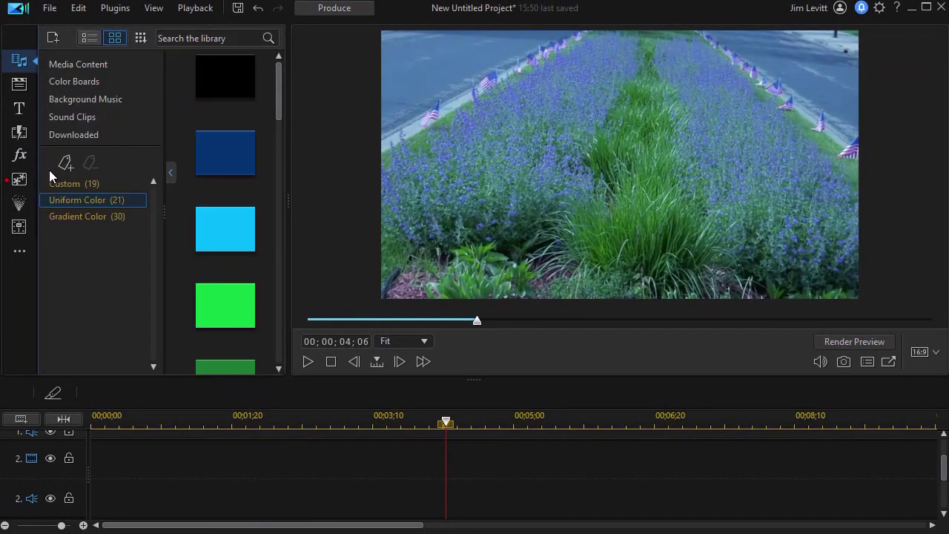
left_click(102, 217)
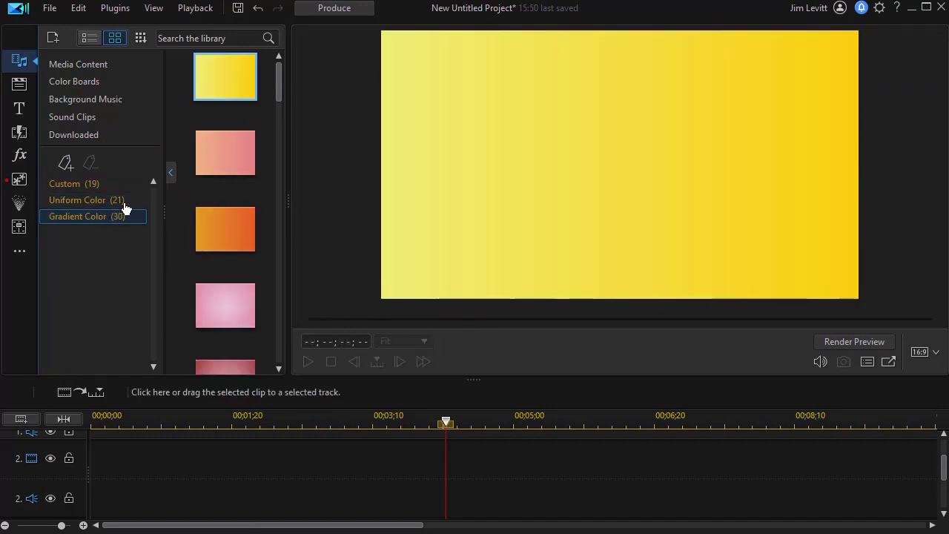
left_click(170, 172)
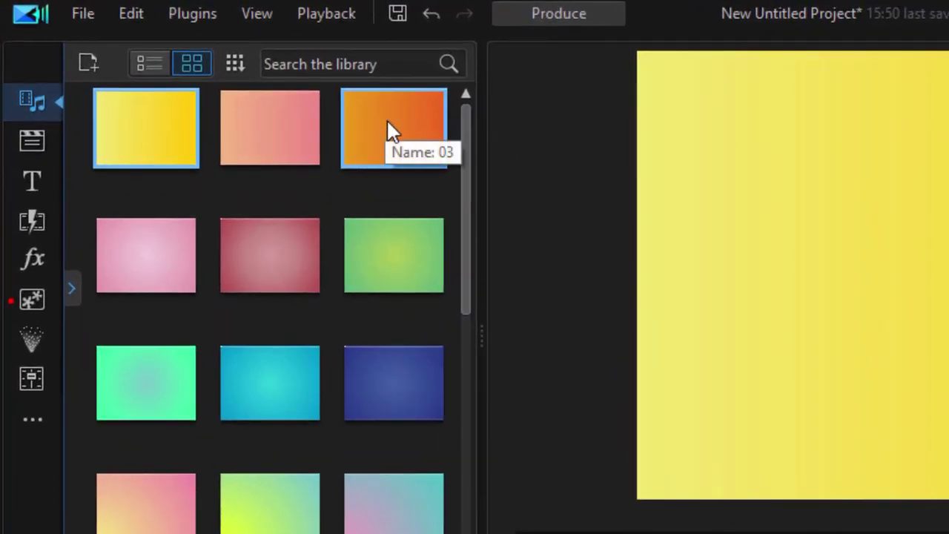
left_click(389, 131)
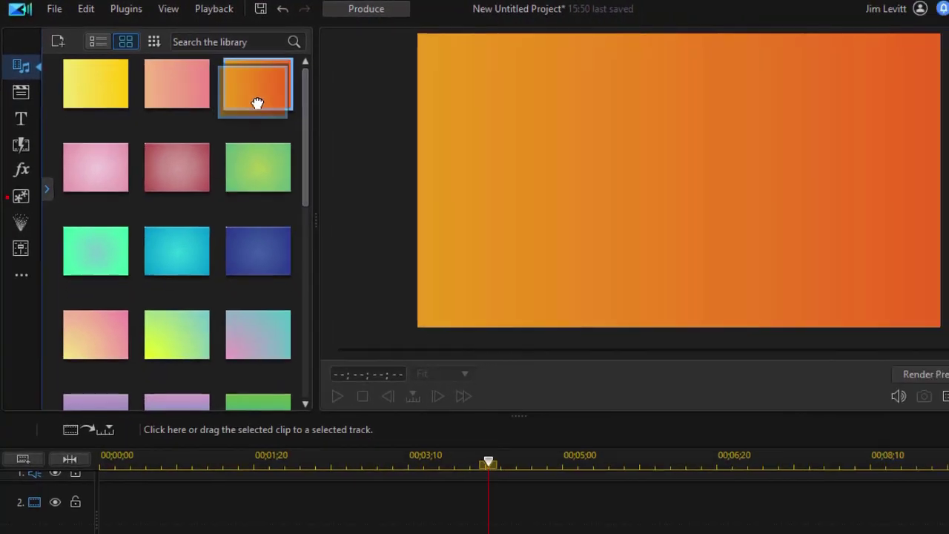
left_click_drag(399, 148, 446, 467)
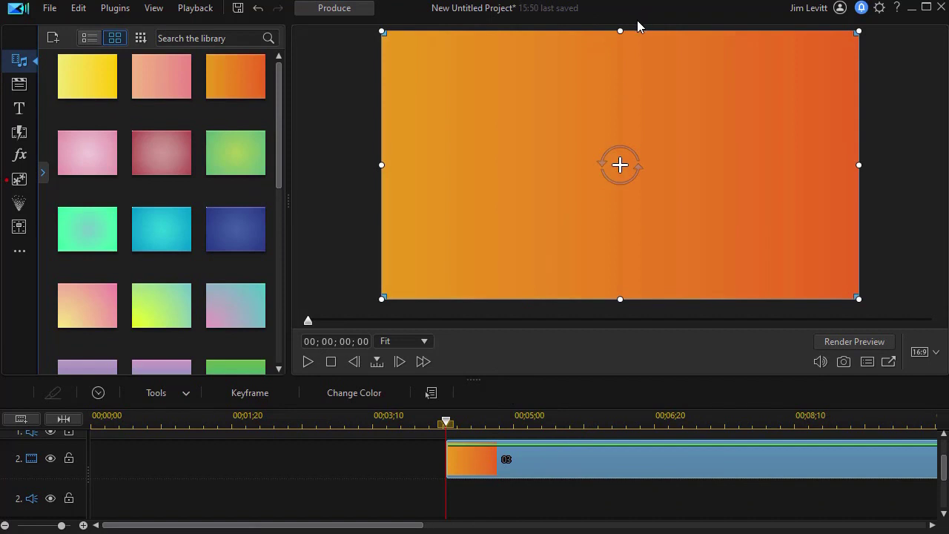
left_click_drag(621, 31, 610, 106)
left_click_drag(547, 176, 530, 237)
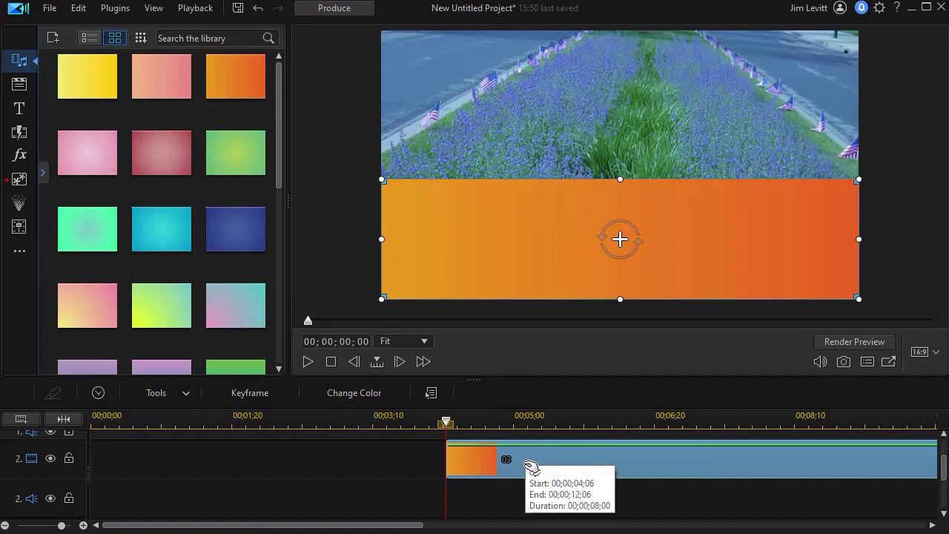
Set the gradient direction of the orange color board to 359°.
left_click(380, 397)
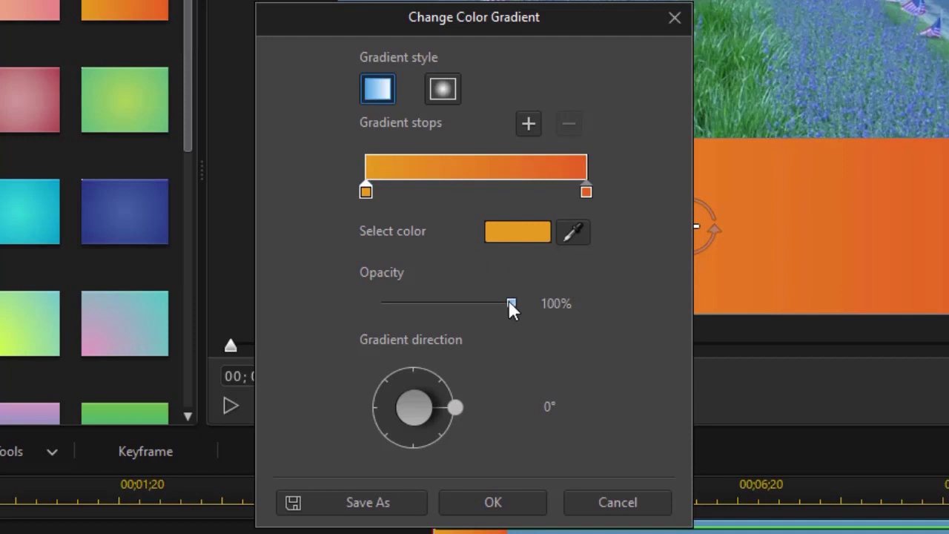
left_click(367, 193)
left_click_drag(416, 378, 412, 354)
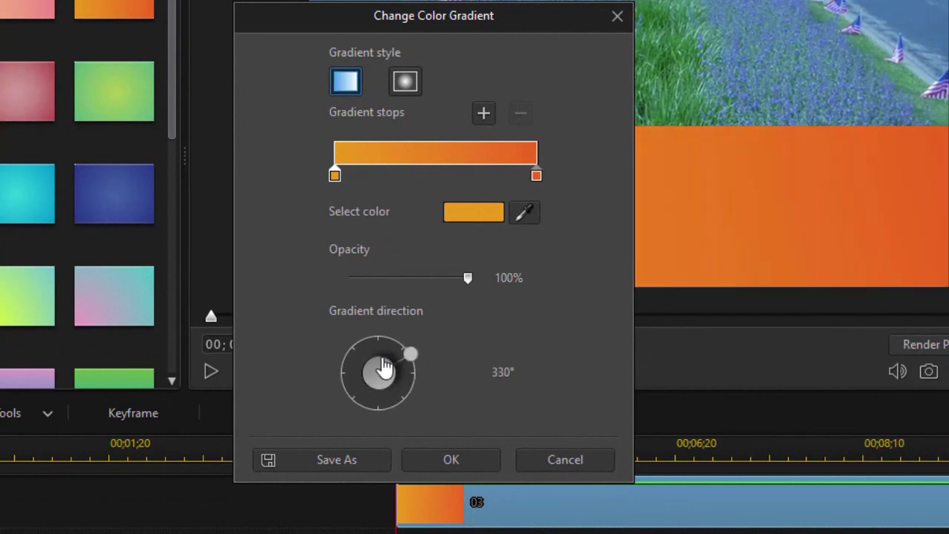
left_click(503, 373)
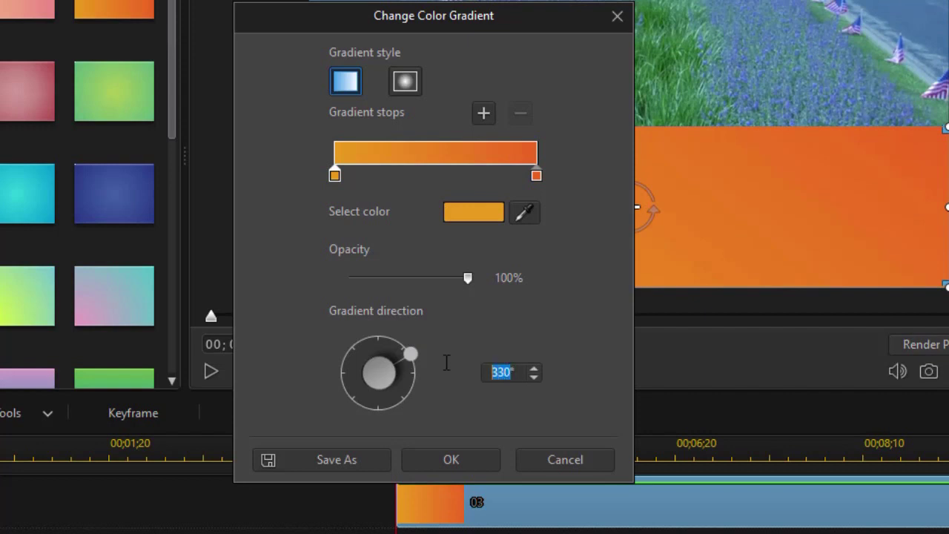
type("359")
key("Return")
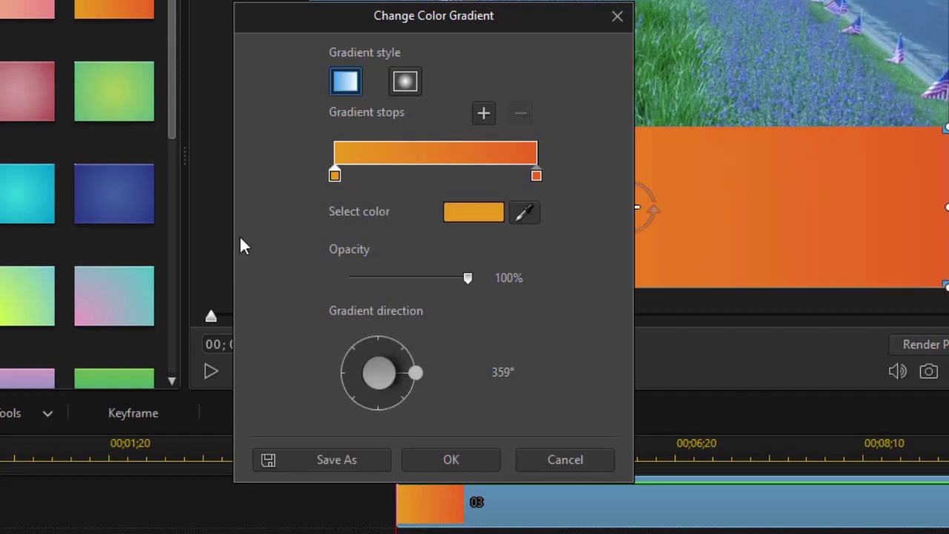
Darken the gradient's red-orange end stop to color 9F3E0F.
left_click_drag(351, 23, 15, 3)
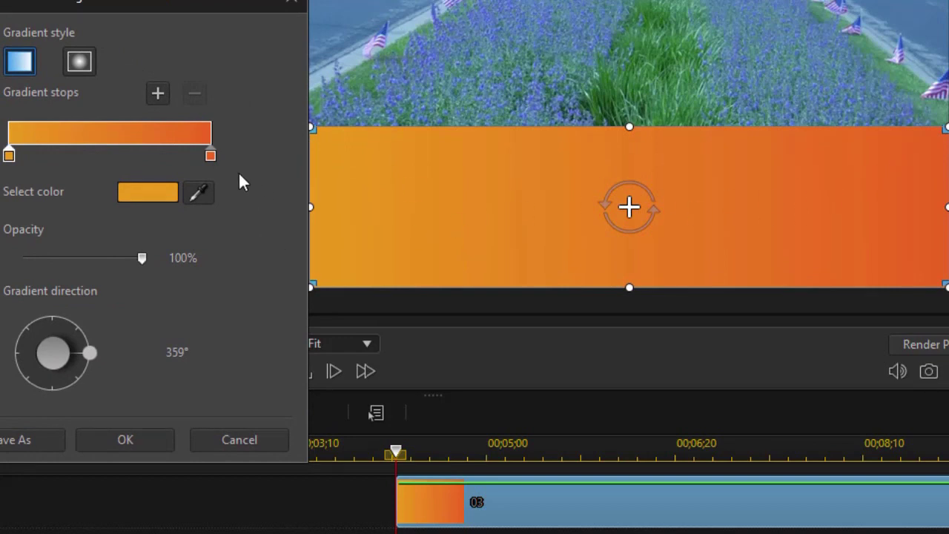
left_click(211, 157)
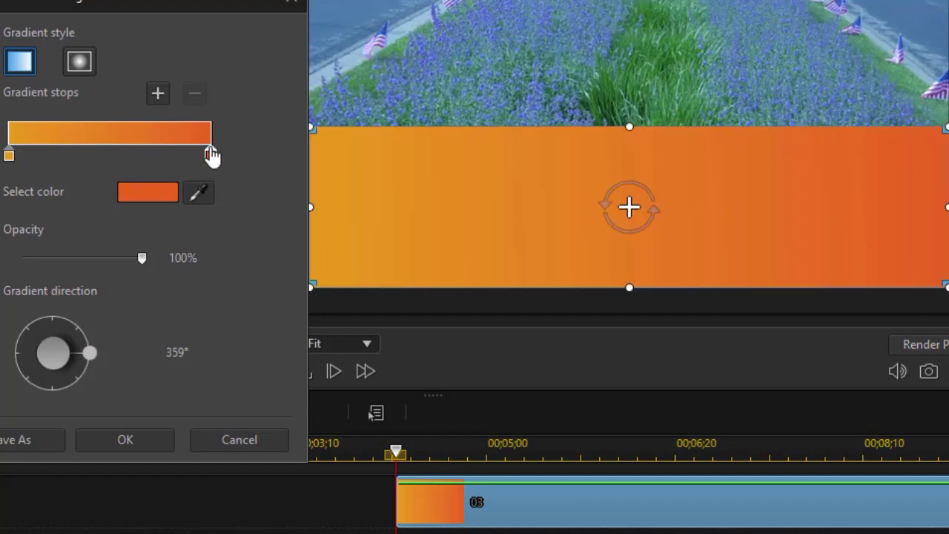
left_click(152, 189)
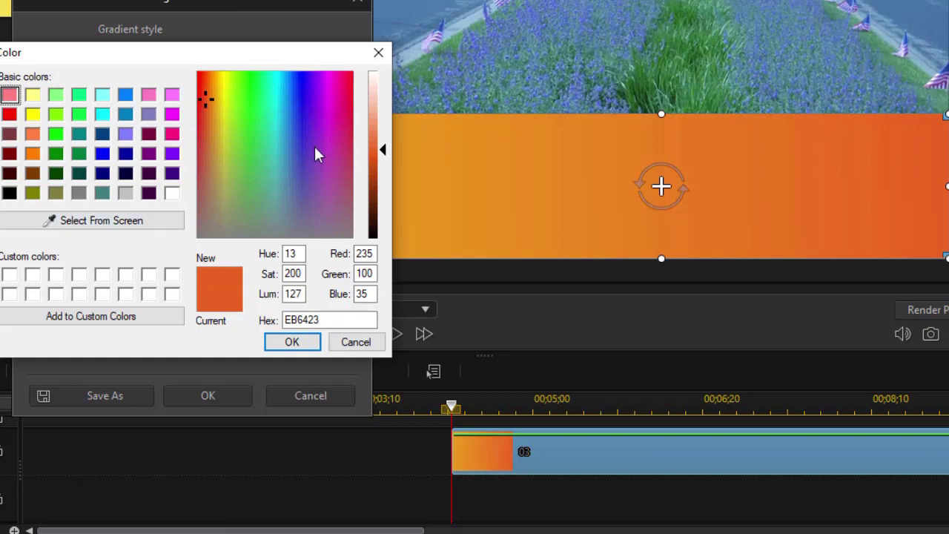
left_click_drag(384, 150, 384, 189)
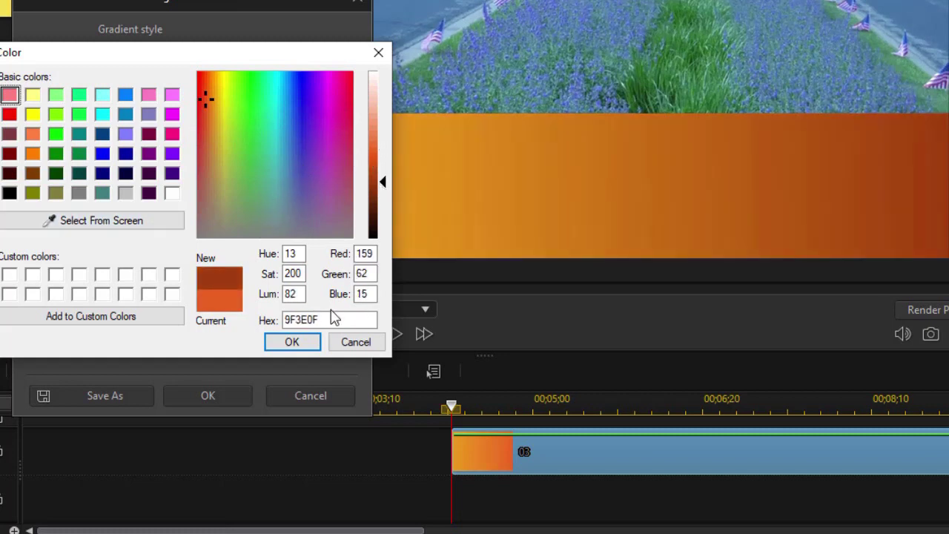
left_click(294, 342)
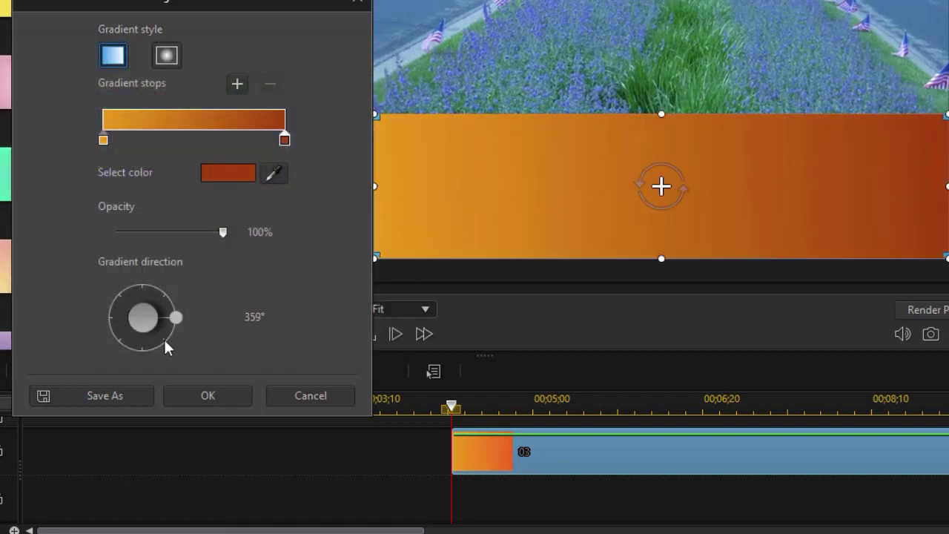
Reverse the color board's gradient by setting its direction to 181°.
left_click_drag(177, 318, 174, 305)
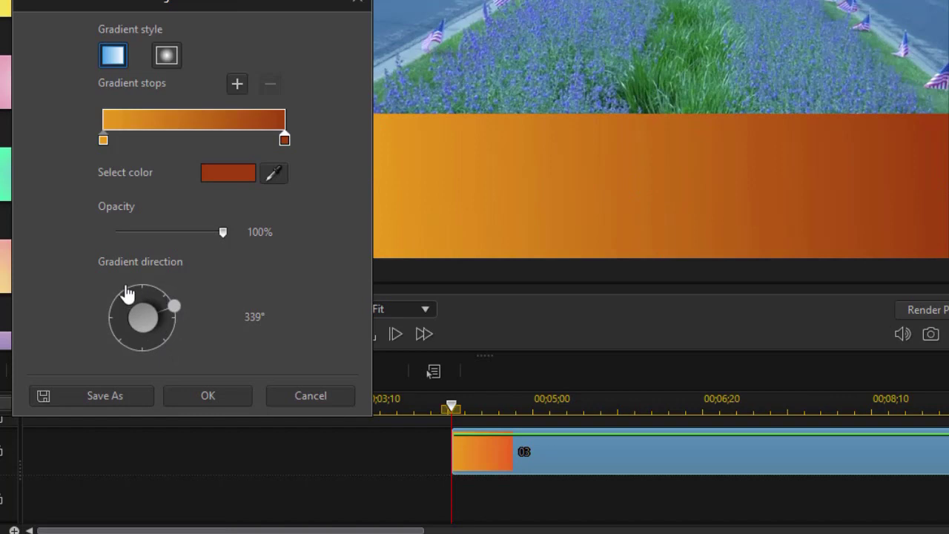
left_click_drag(104, 291, 111, 329)
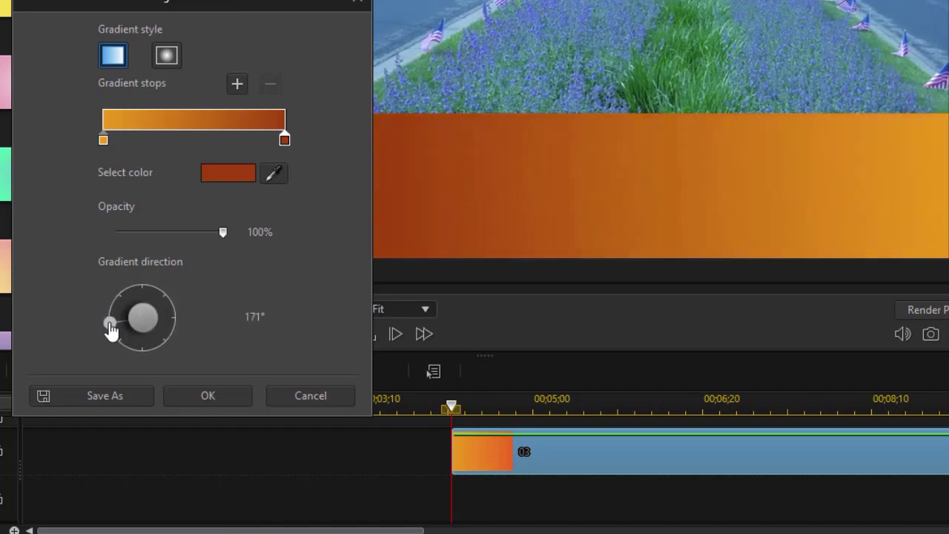
left_click_drag(110, 322, 109, 317)
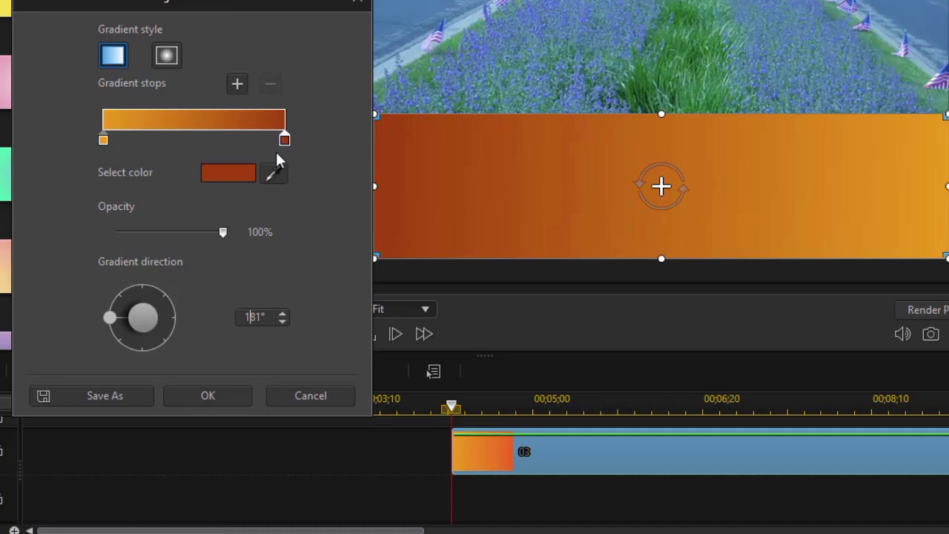
Try opacities of 23%, 41% and 75% on the dark red end stop, and restore it to 100%.
left_click_drag(219, 232, 136, 234)
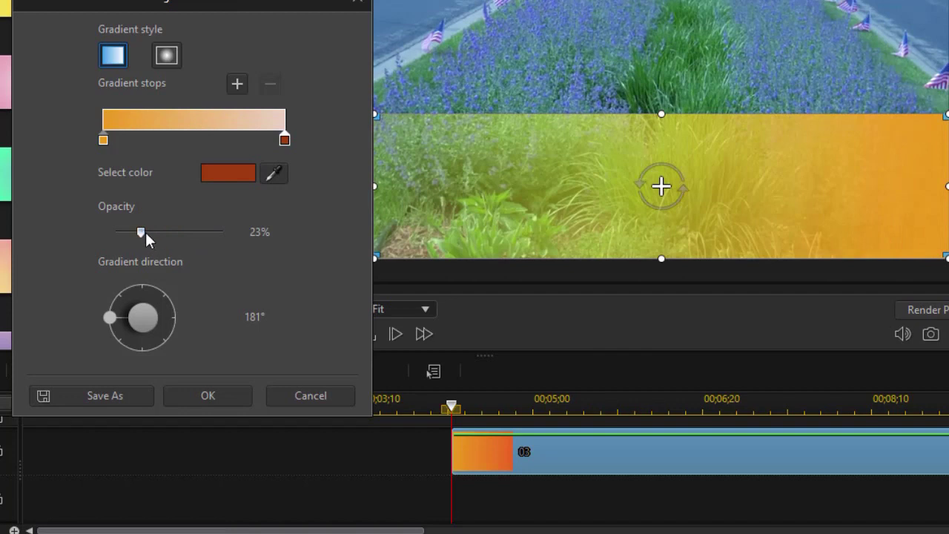
left_click_drag(141, 232, 160, 236)
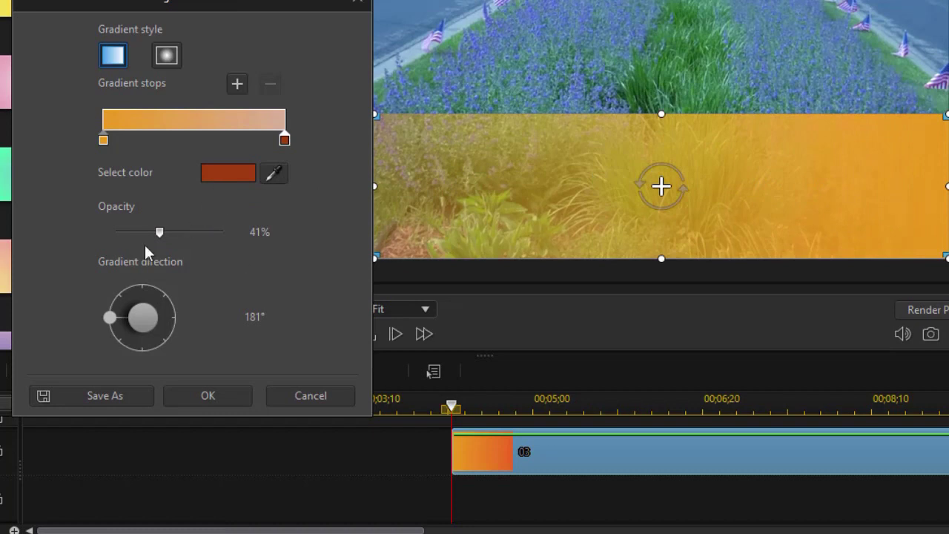
left_click_drag(157, 234, 195, 233)
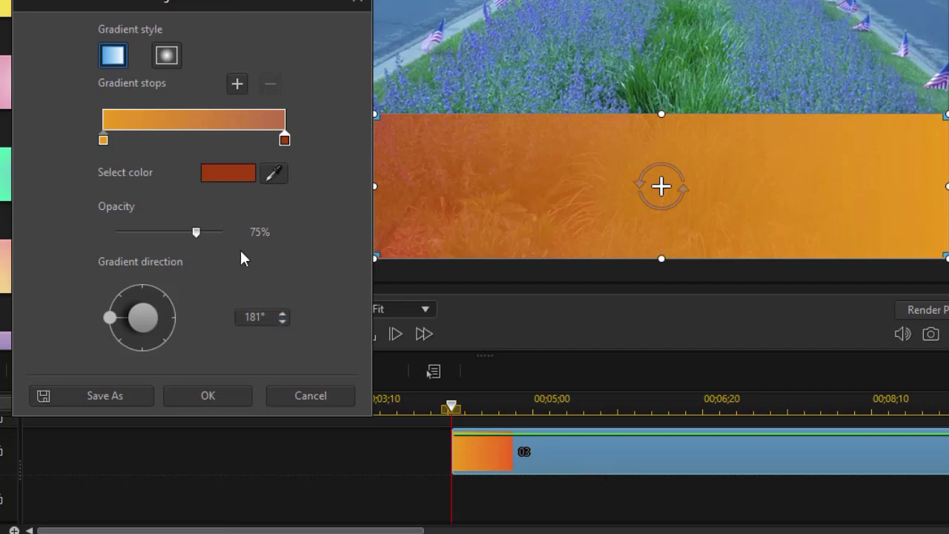
left_click_drag(195, 231, 236, 230)
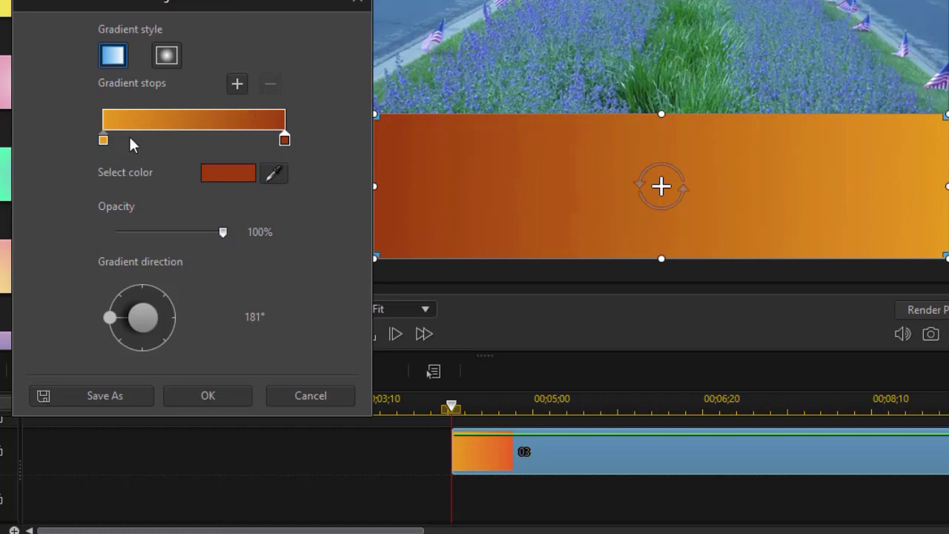
Add a dark brown 522C0A gradient stop just past the middle of the gradient and set the gradient direction to 91°.
left_click(208, 143)
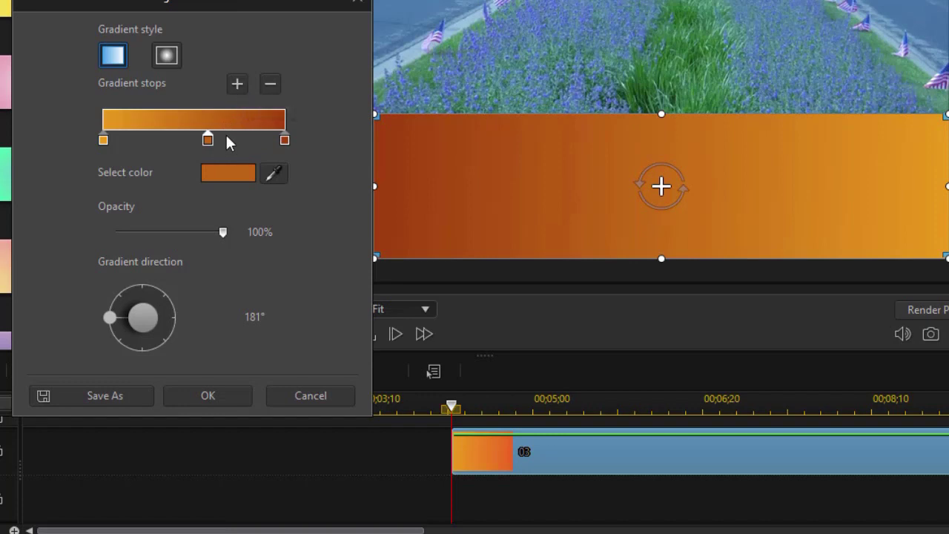
left_click(168, 141)
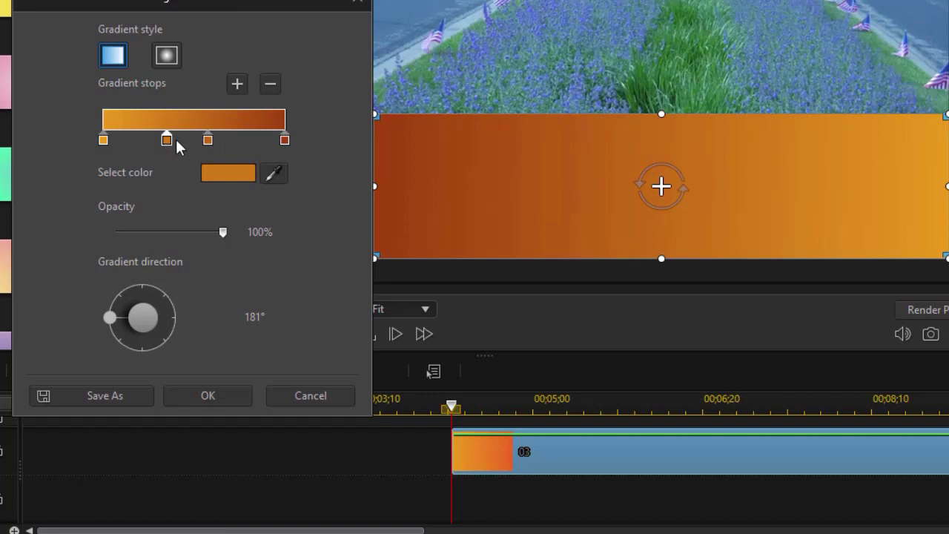
left_click(269, 84)
left_click(224, 172)
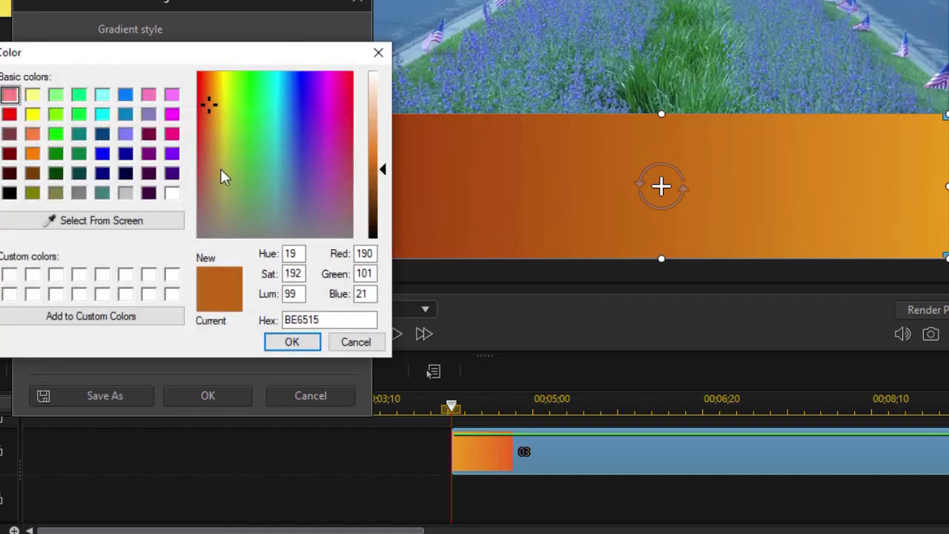
left_click_drag(385, 171, 385, 214)
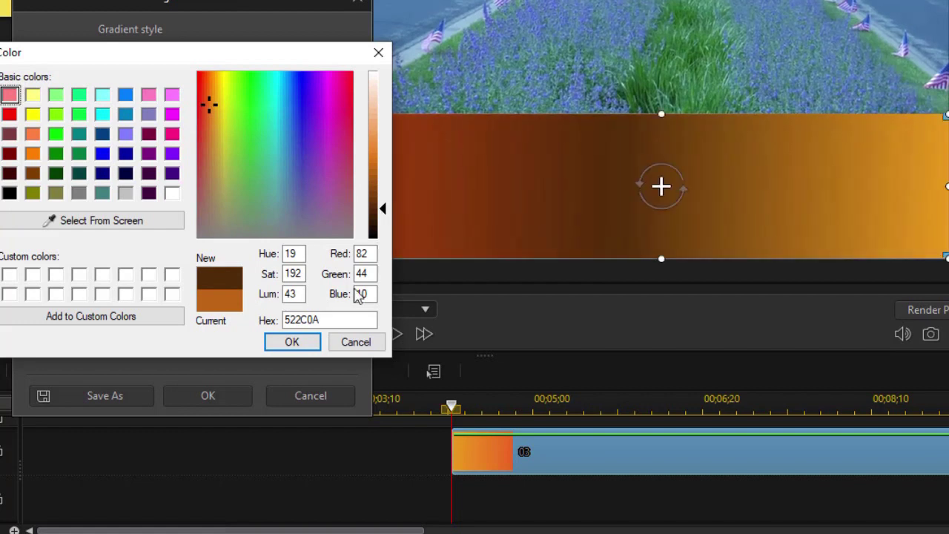
left_click(293, 343)
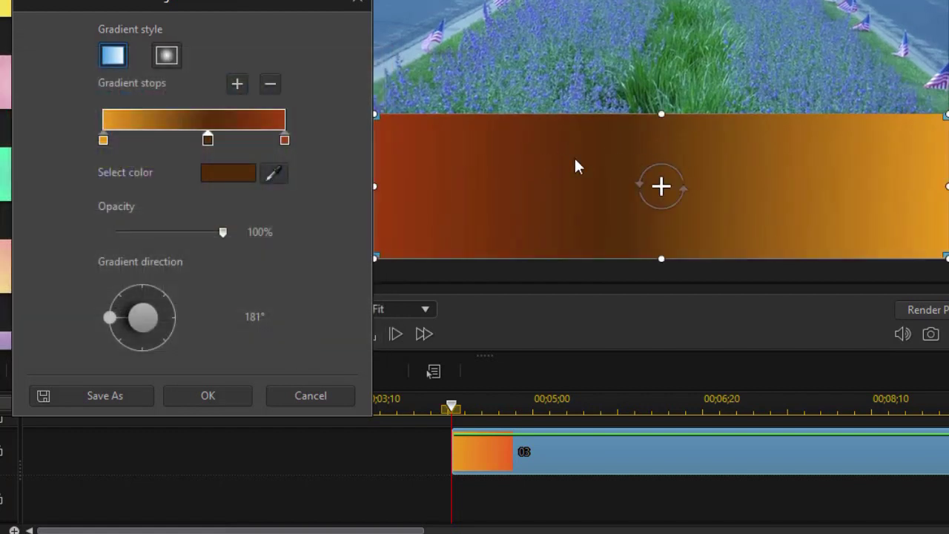
left_click_drag(111, 326, 152, 358)
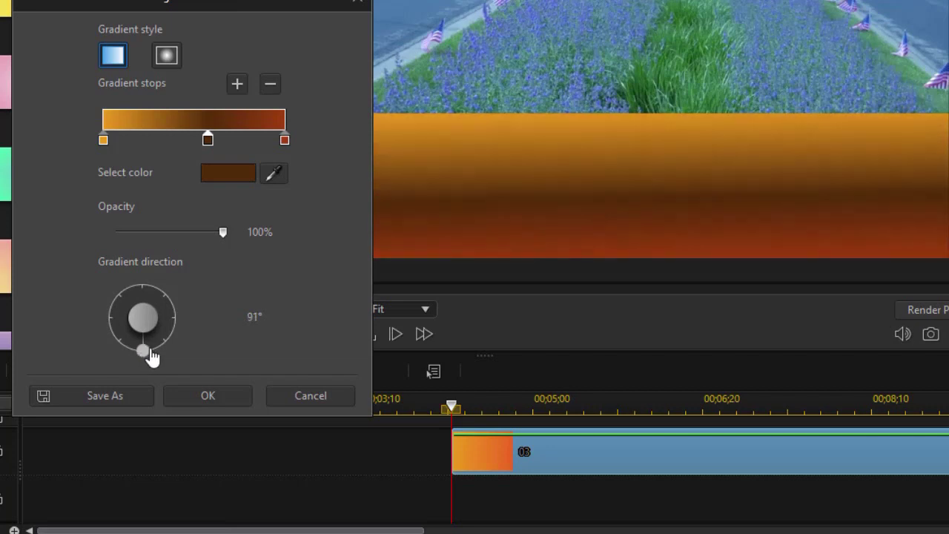
left_click(586, 203)
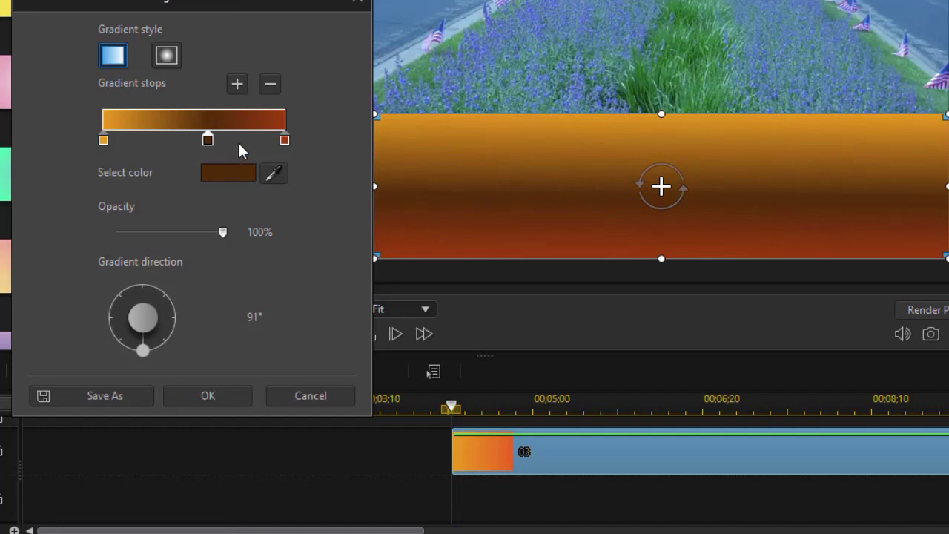
Add a white FFFFFF gradient stop between the orange and dark brown stops.
left_click(169, 137)
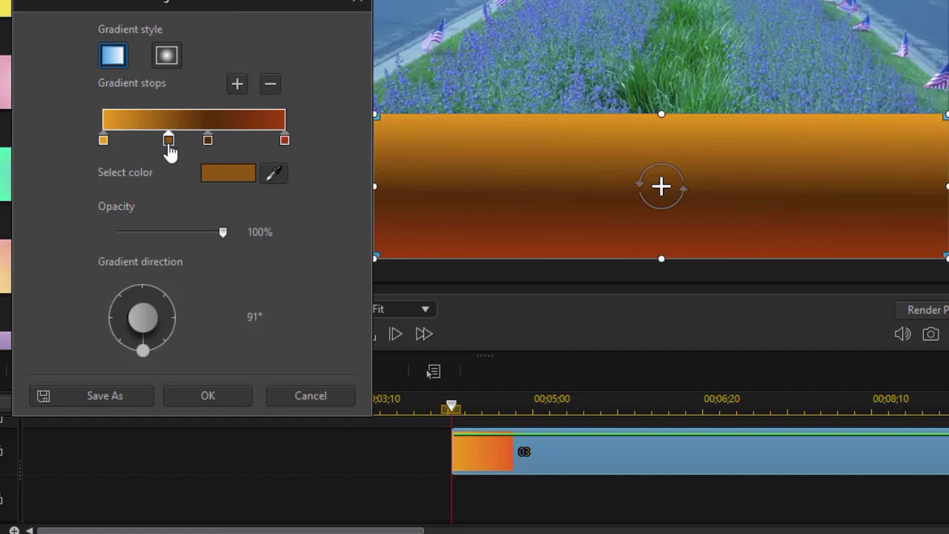
left_click(217, 170)
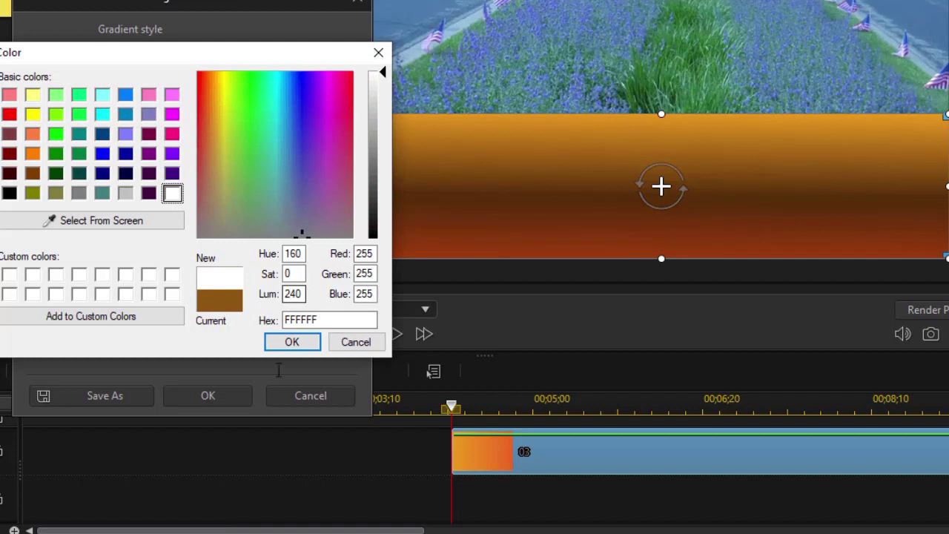
left_click(279, 347)
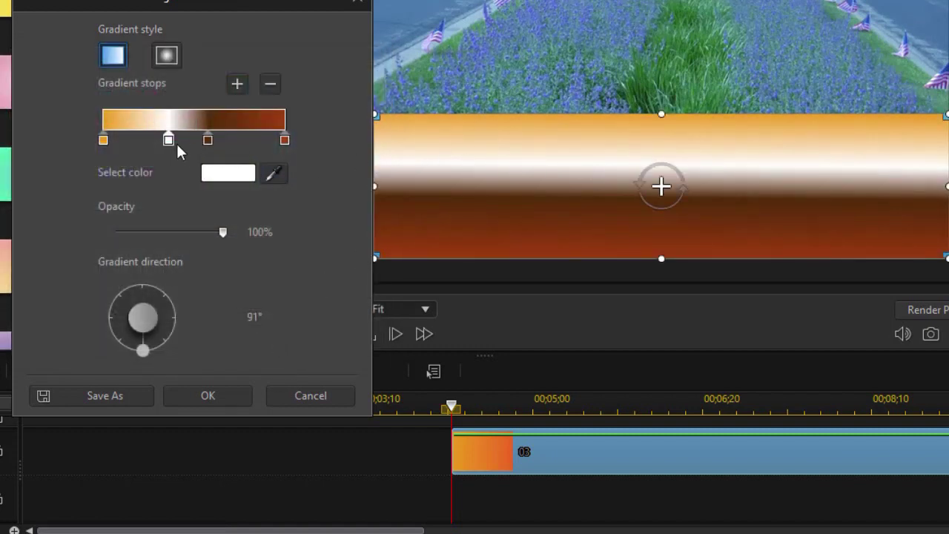
Try the white stop at several positions along the gradient and leave it about a quarter of the way from the orange end.
left_click_drag(168, 147, 121, 148)
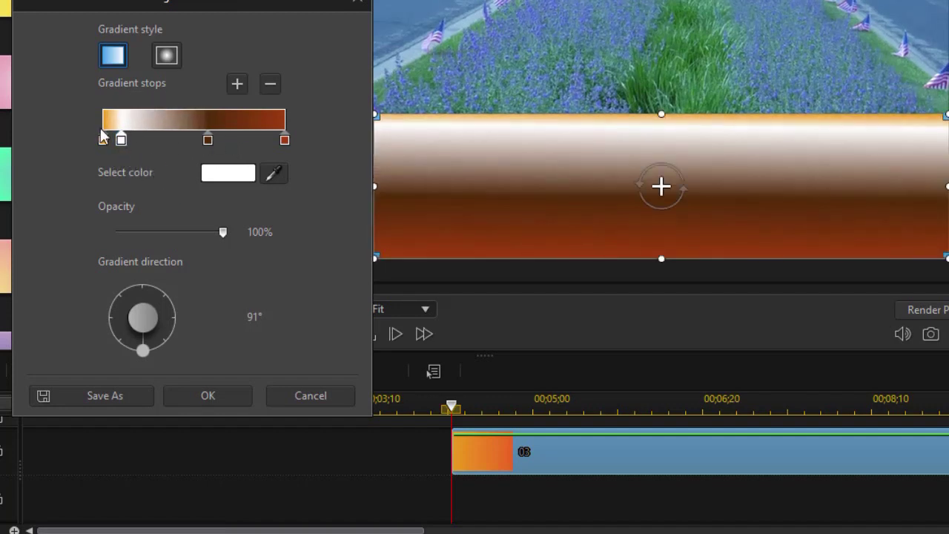
left_click_drag(118, 147, 191, 146)
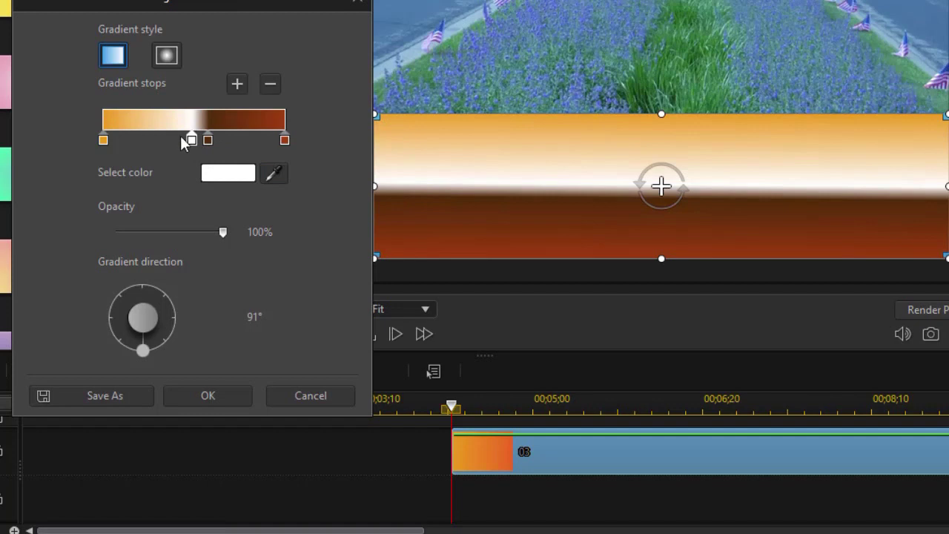
left_click_drag(191, 146, 158, 147)
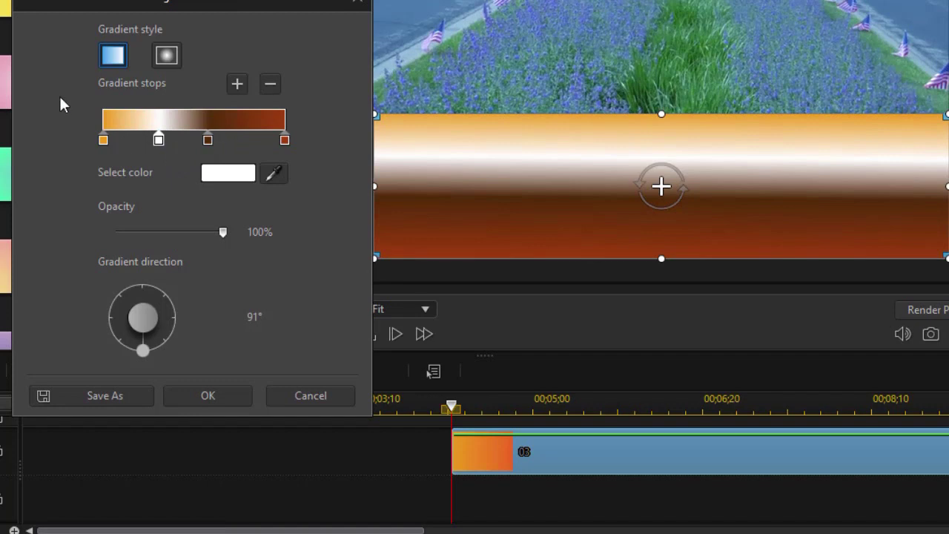
left_click_drag(158, 146, 267, 146)
left_click(268, 143)
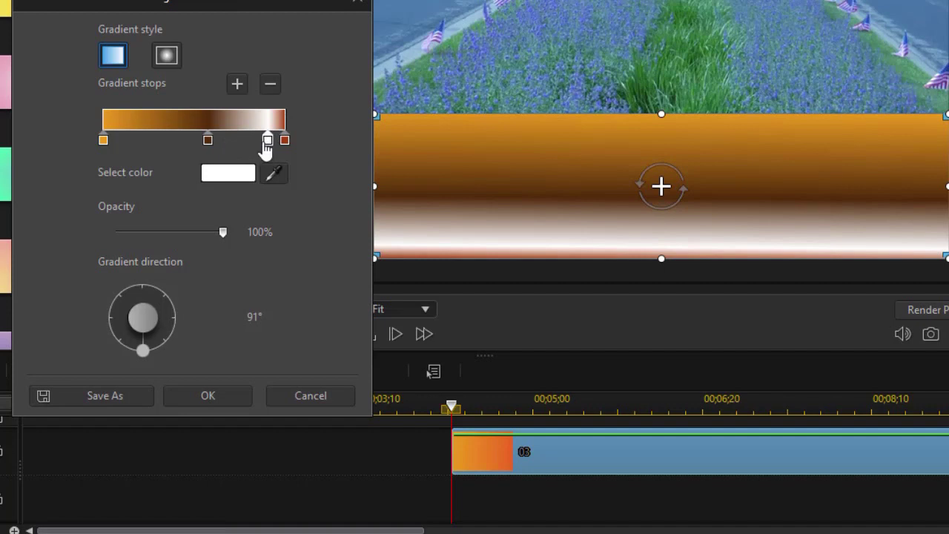
left_click_drag(267, 141, 153, 140)
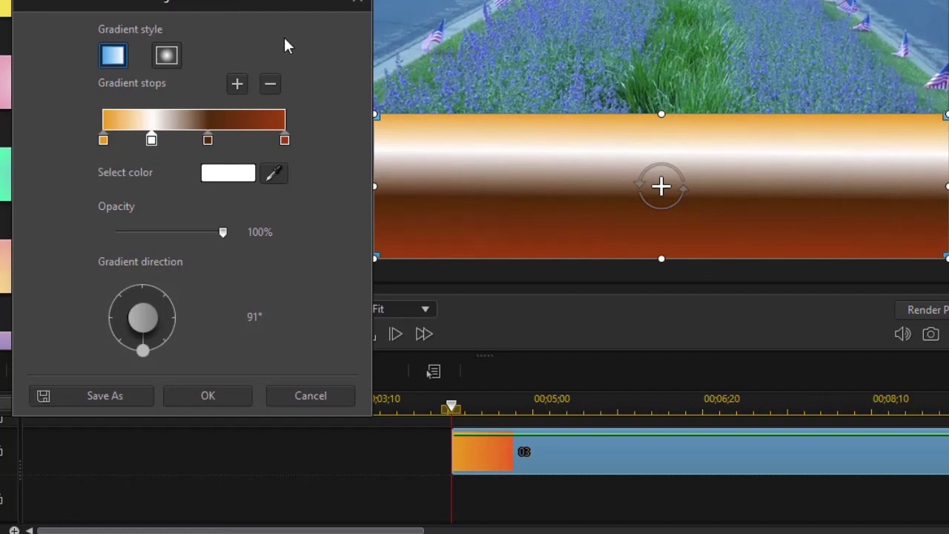
Save the customized gradient as a color board template named test.
left_click(115, 398)
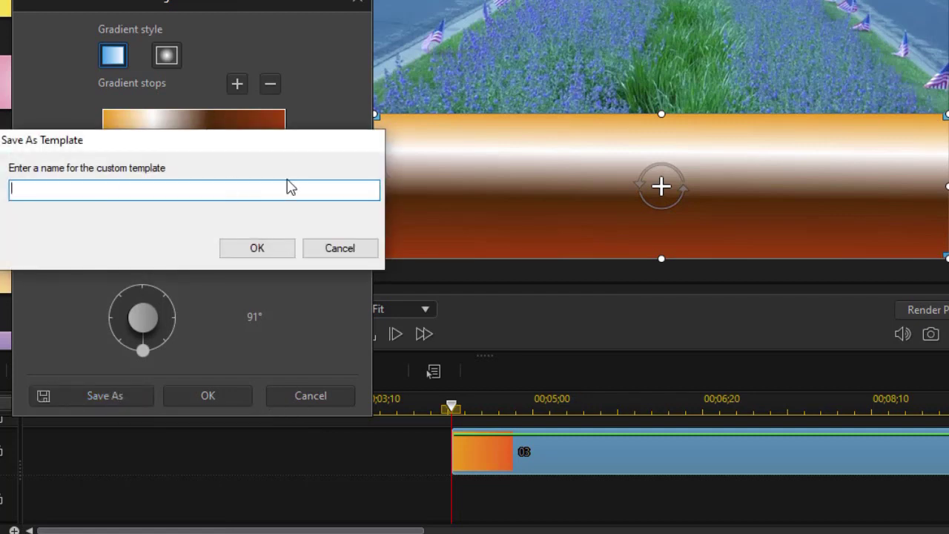
type("test")
left_click(269, 249)
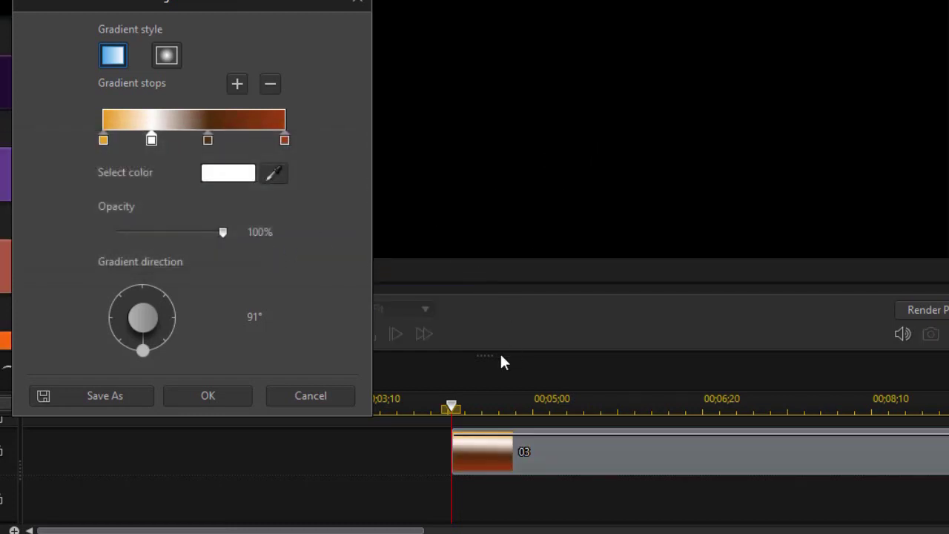